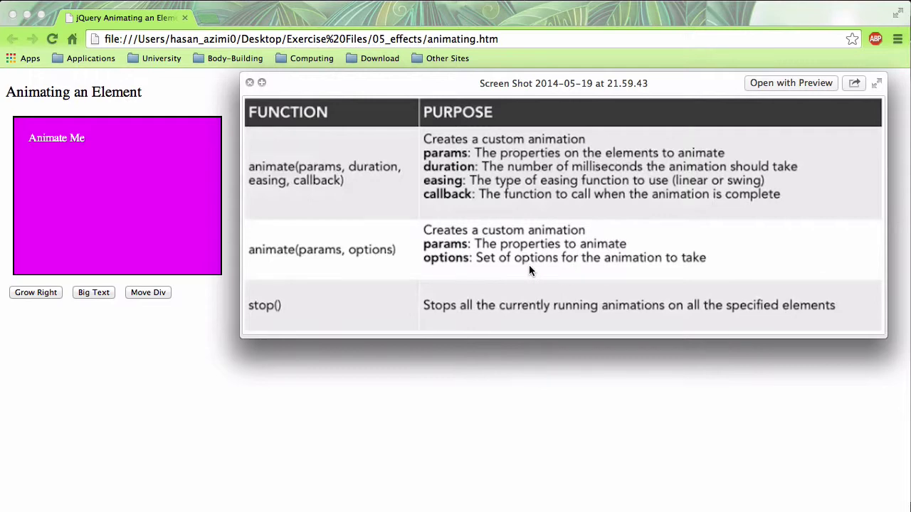
- Reload the page, try Grow Right, Big Text and Move Div, then reload to reset the box
{"action": "key", "text": "space"}
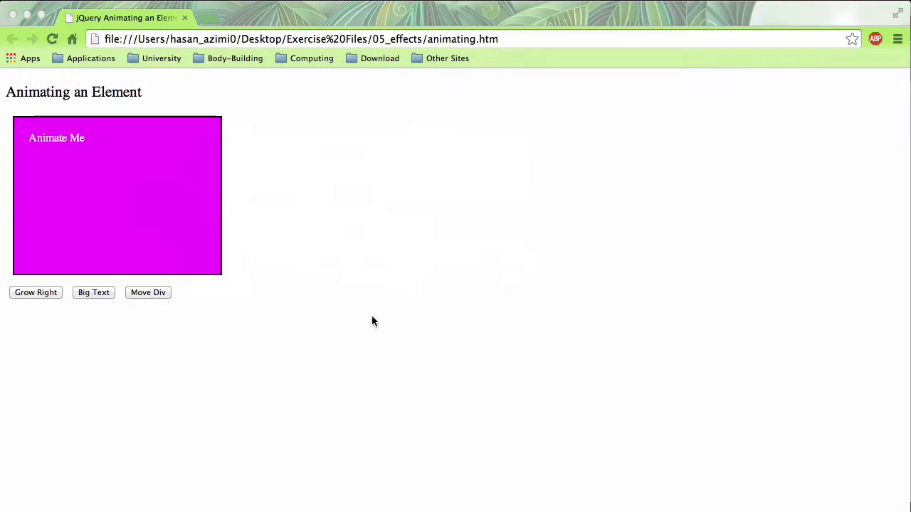
{"action": "left_click", "coordinate": [52, 44]}
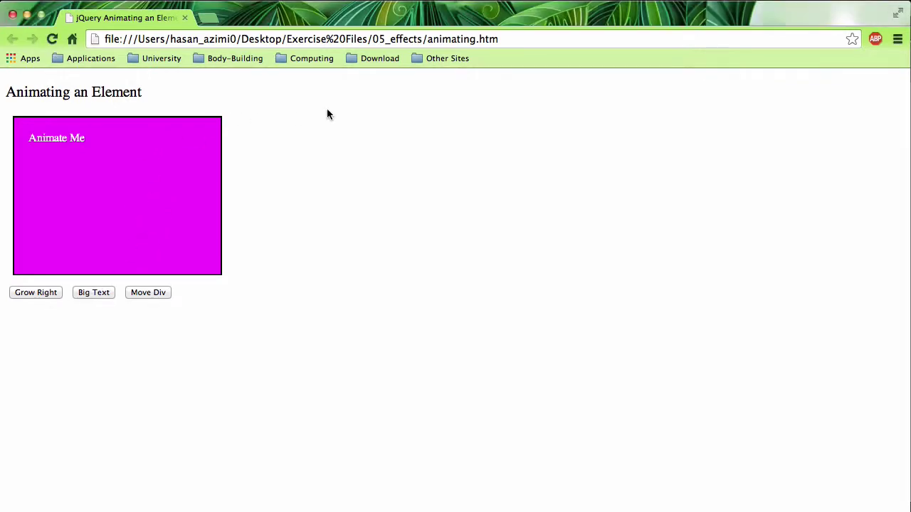
{"action": "left_click", "coordinate": [50, 292]}
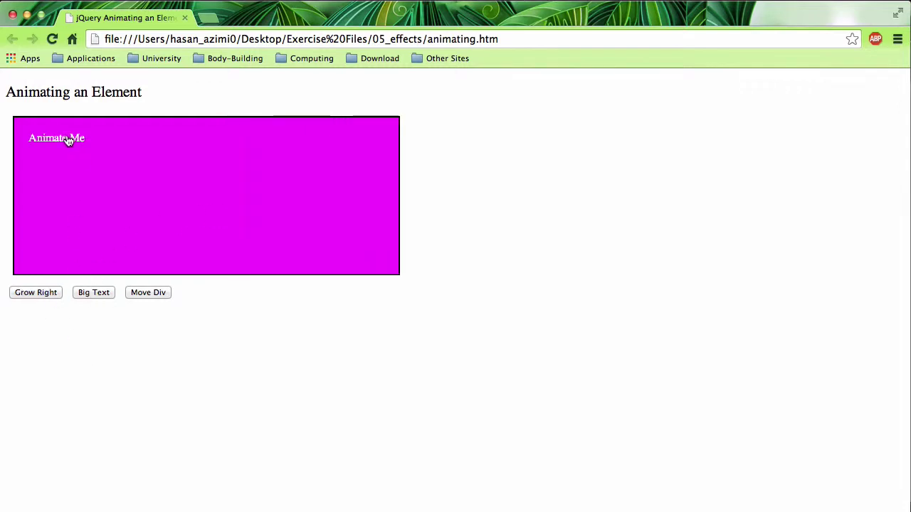
{"action": "left_click", "coordinate": [88, 290]}
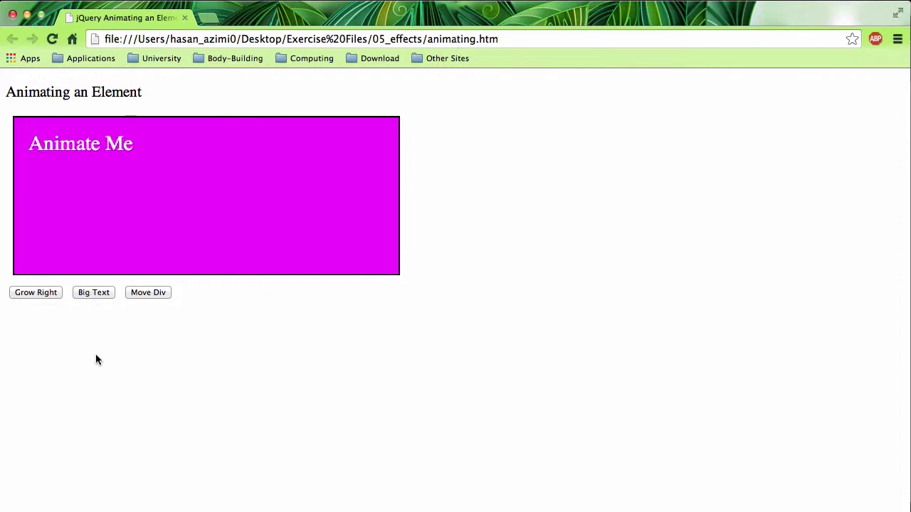
{"action": "left_click", "coordinate": [141, 289]}
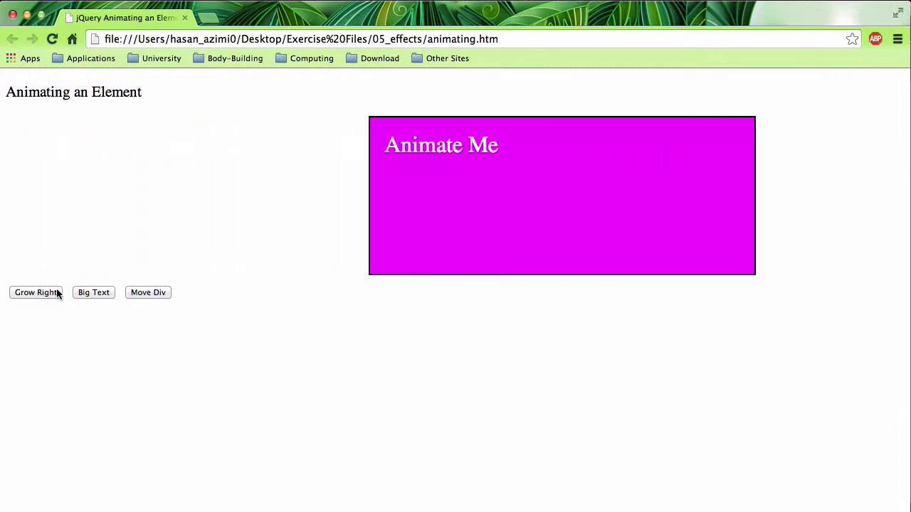
{"action": "left_click", "coordinate": [51, 39]}
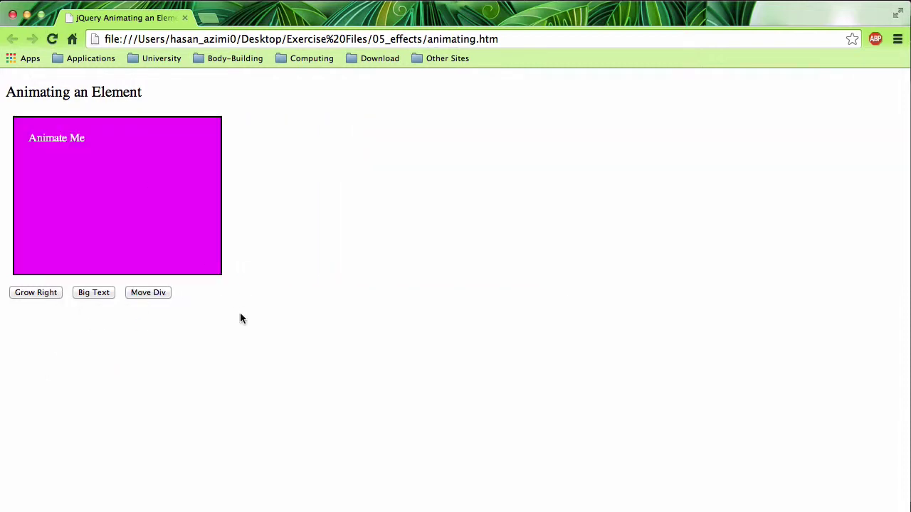
- Join the heading onto line 40 as <p>Animating an Element</p> and save animating.htm
{"action": "left_click", "coordinate": [816, 509]}
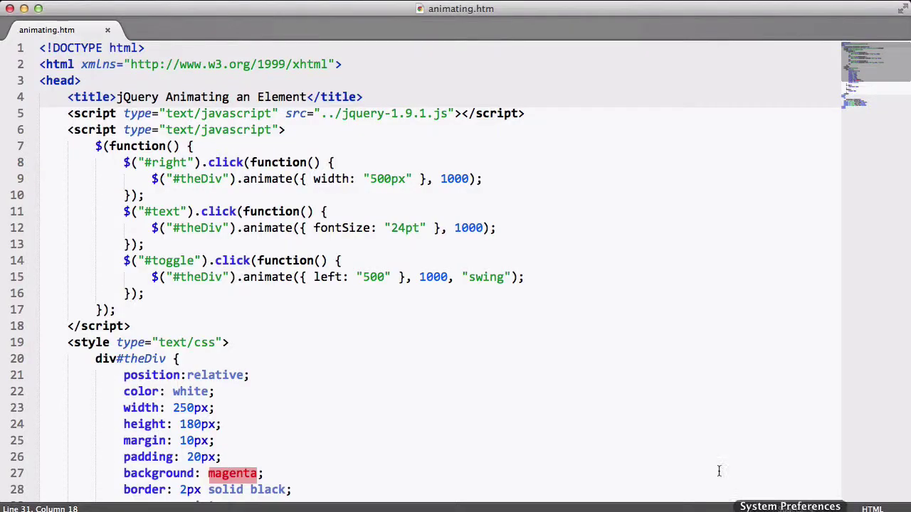
{"action": "scroll", "coordinate": [393, 287], "scroll_direction": "down", "scroll_amount": 5}
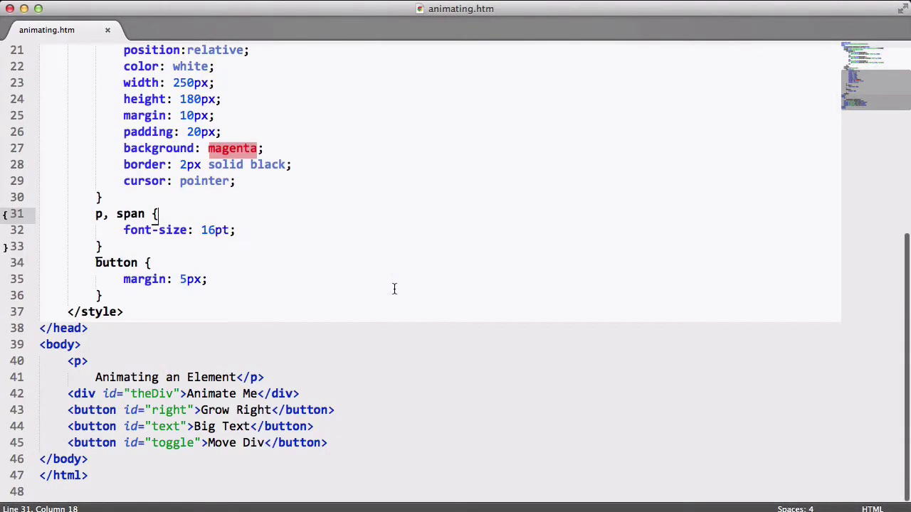
{"action": "left_click", "coordinate": [95, 378]}
{"action": "key", "text": "BackSpace"}
{"action": "key", "text": "BackSpace"}
{"action": "key", "text": "BackSpace"}
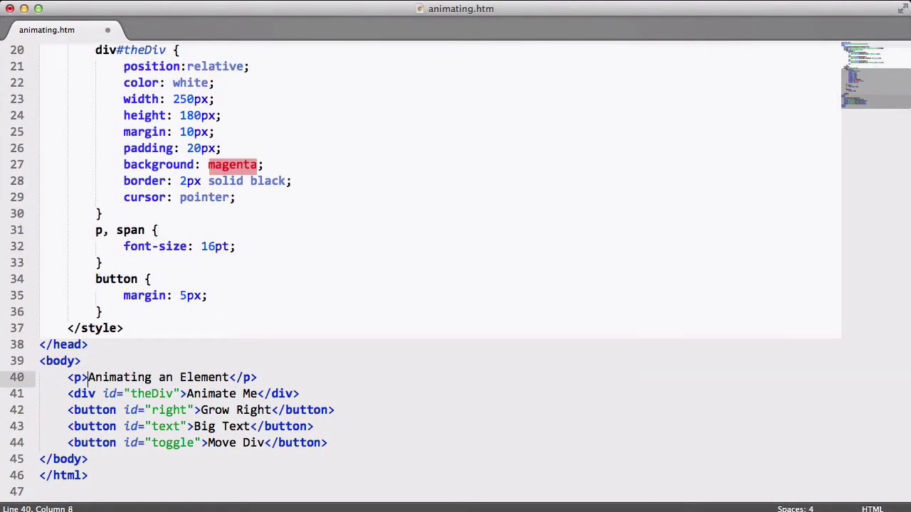
{"action": "key", "text": "super+s"}
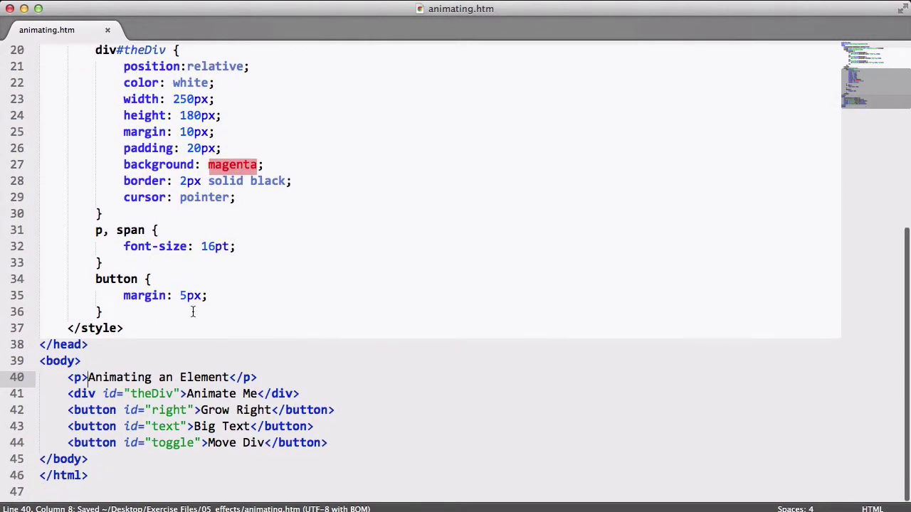
- Select the width animate() call on line 9 in the #right click handler
{"action": "scroll", "coordinate": [264, 410], "scroll_direction": "up", "scroll_amount": 4}
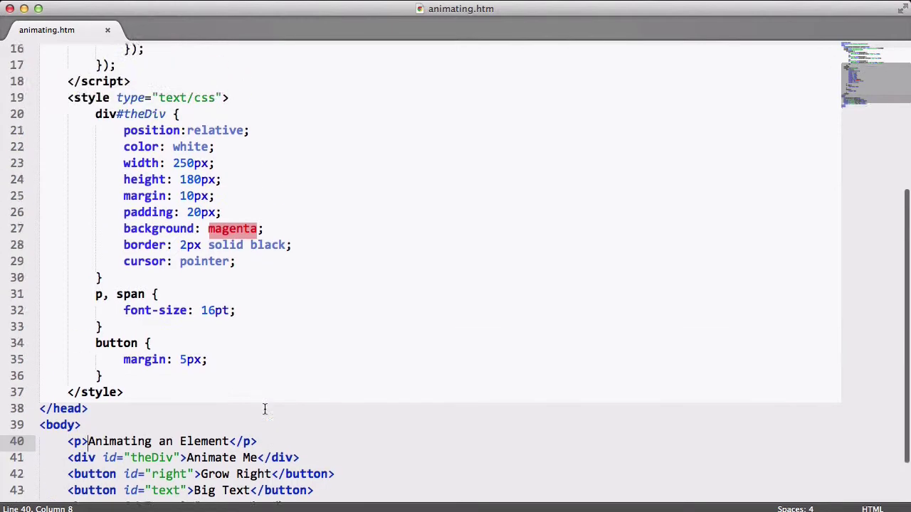
{"action": "scroll", "coordinate": [264, 409], "scroll_direction": "up", "scroll_amount": 5}
{"action": "scroll", "coordinate": [264, 409], "scroll_direction": "up", "scroll_amount": 5}
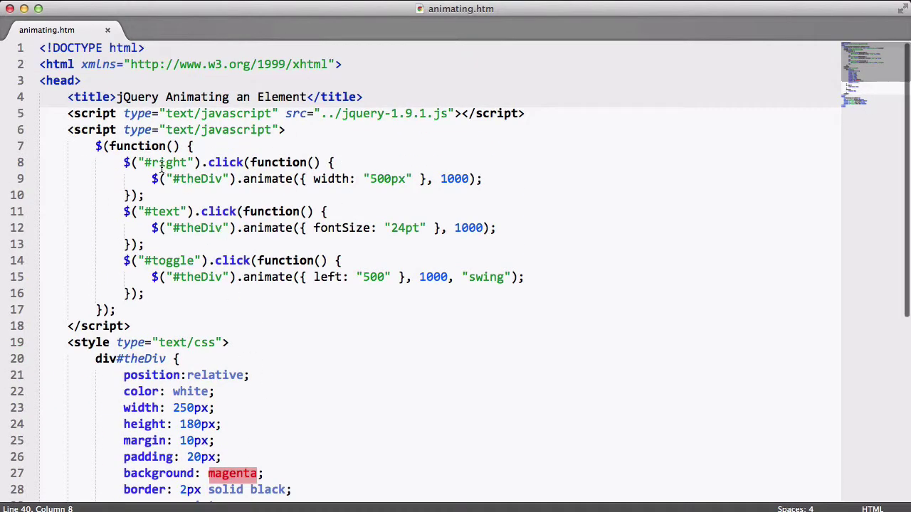
{"action": "double_click", "coordinate": [151, 162]}
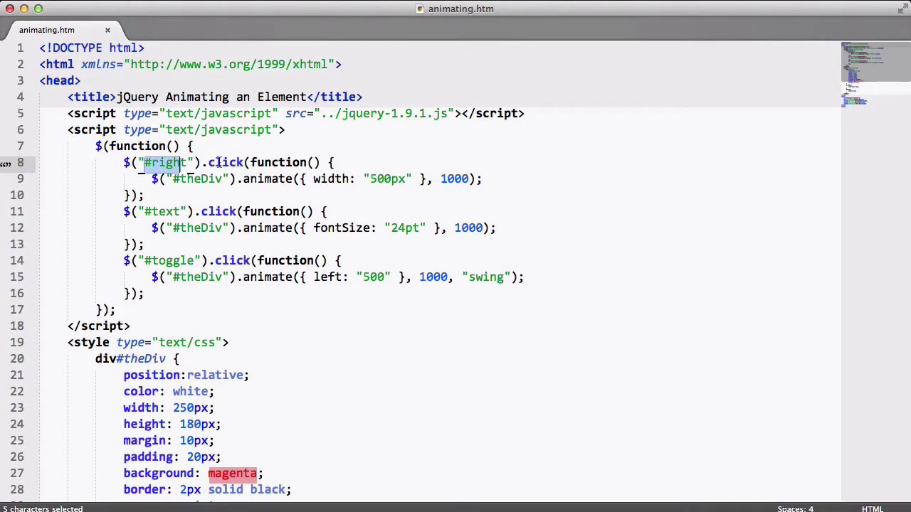
{"action": "left_click", "coordinate": [221, 179]}
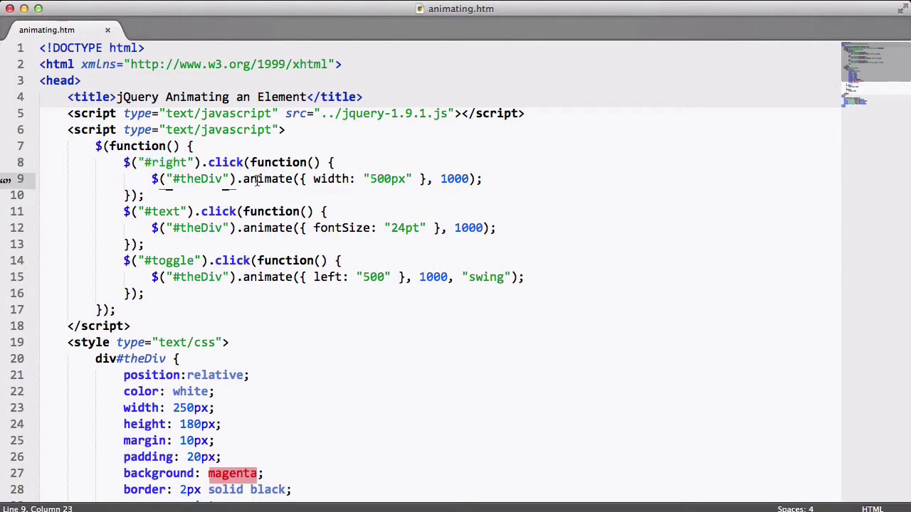
{"action": "left_click_drag", "start_coordinate": [243, 178], "coordinate": [484, 179]}
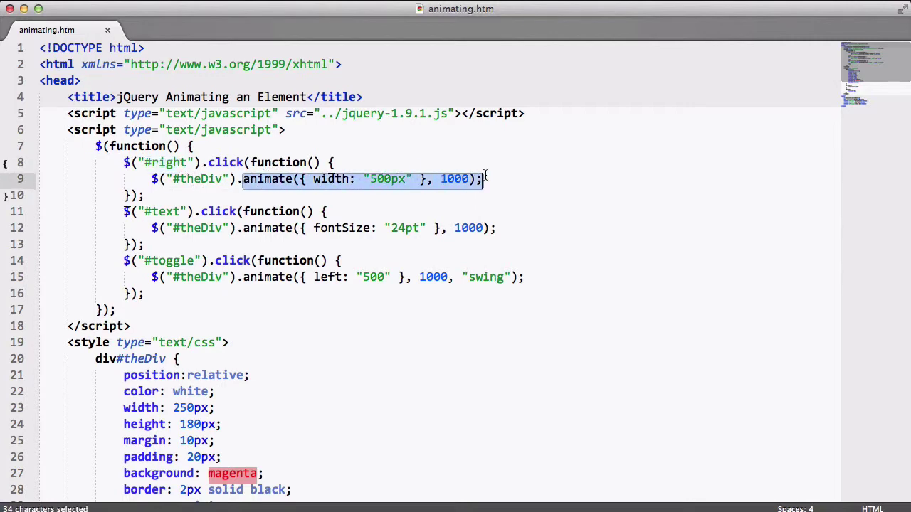
{"action": "key", "text": "ctrl+Up"}
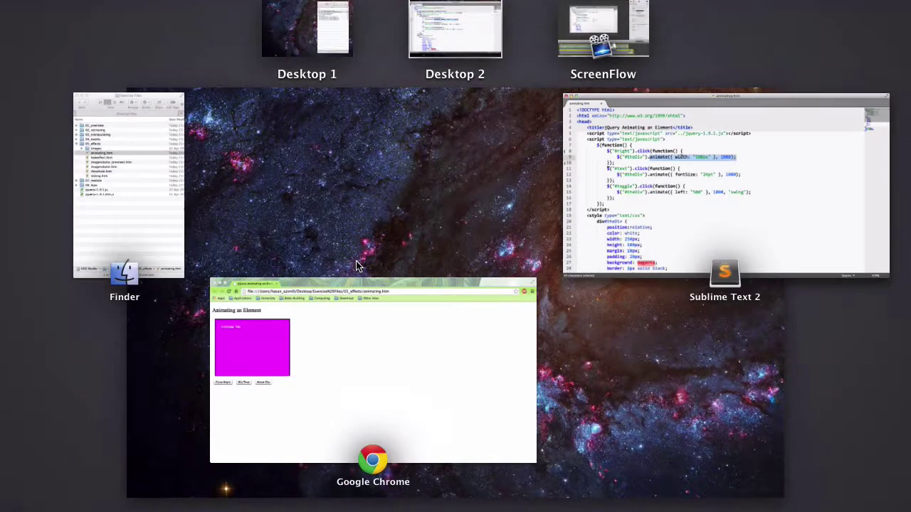
{"action": "key", "text": "F11"}
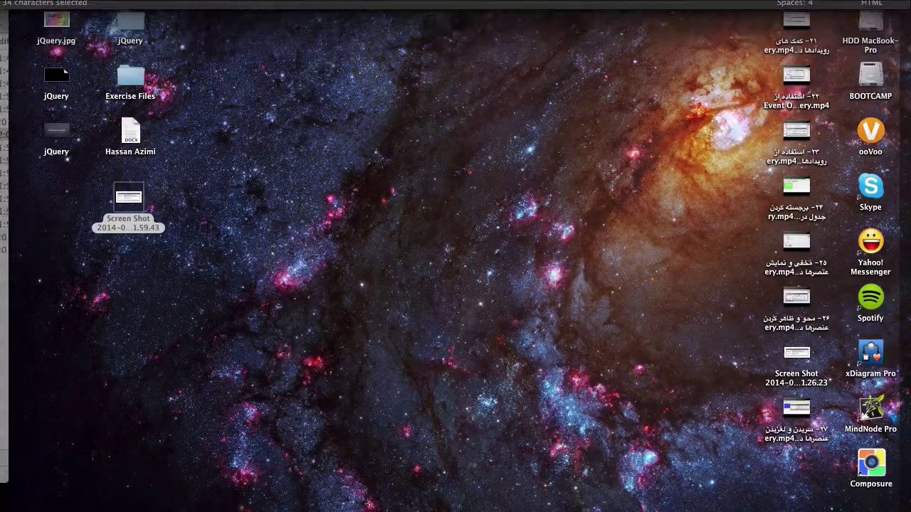
{"action": "key", "text": "space"}
{"action": "key", "text": "F11"}
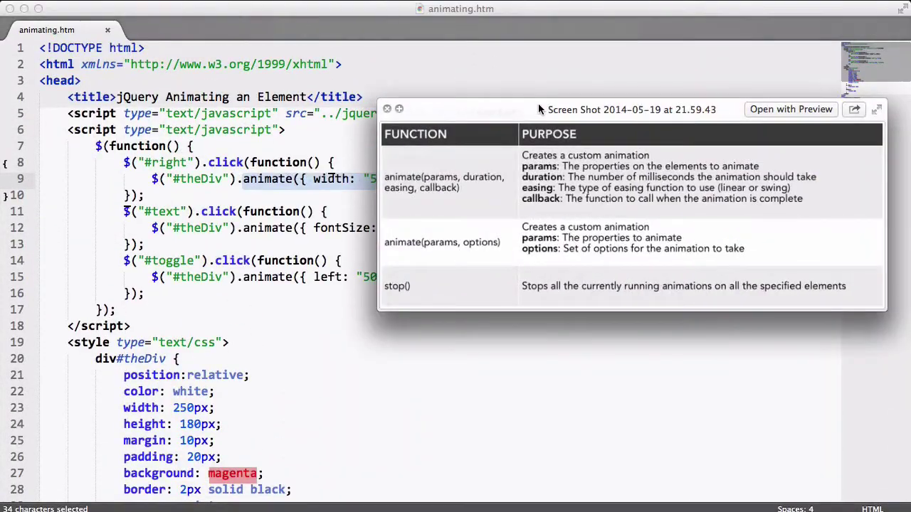
{"action": "left_click_drag", "start_coordinate": [534, 118], "coordinate": [517, 281]}
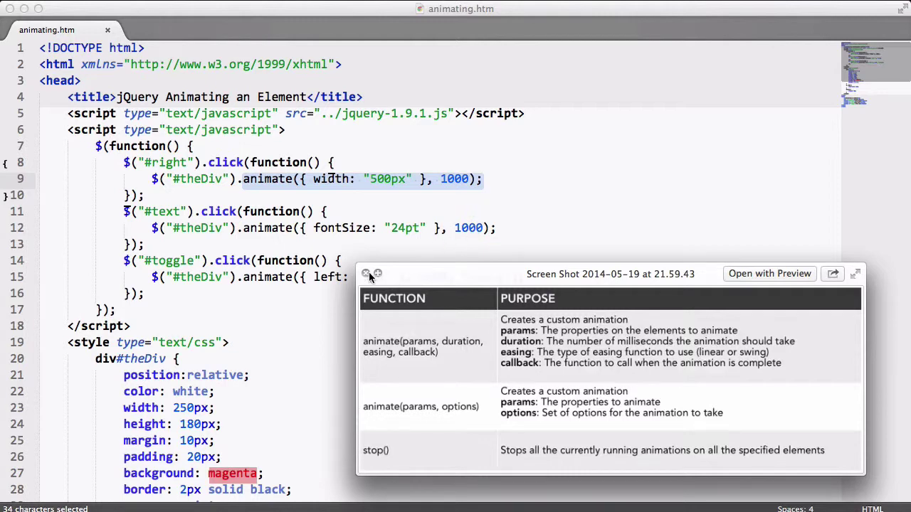
{"action": "mouse_move", "coordinate": [459, 267]}
{"action": "left_mouse_down"}
{"action": "mouse_move", "coordinate": [629, 252]}
{"action": "mouse_move", "coordinate": [452, 328]}
{"action": "left_mouse_up"}
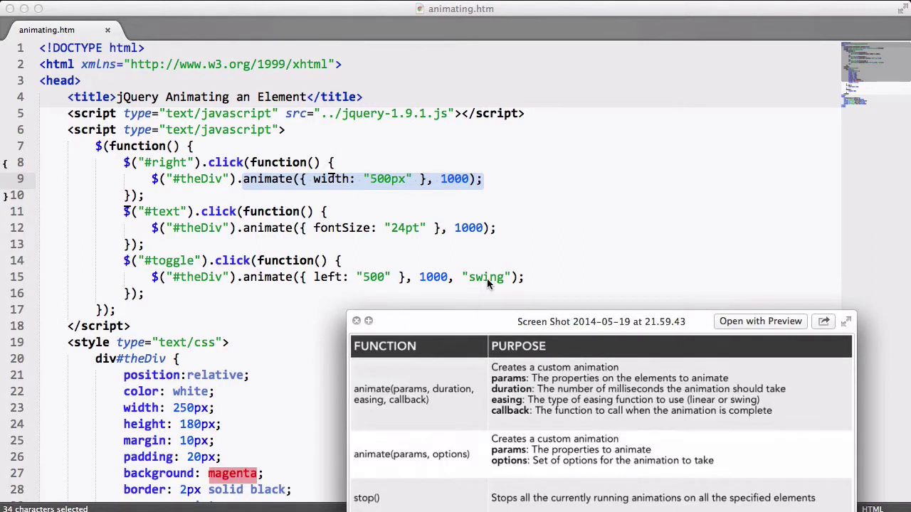
{"action": "left_click_drag", "start_coordinate": [509, 317], "coordinate": [509, 272]}
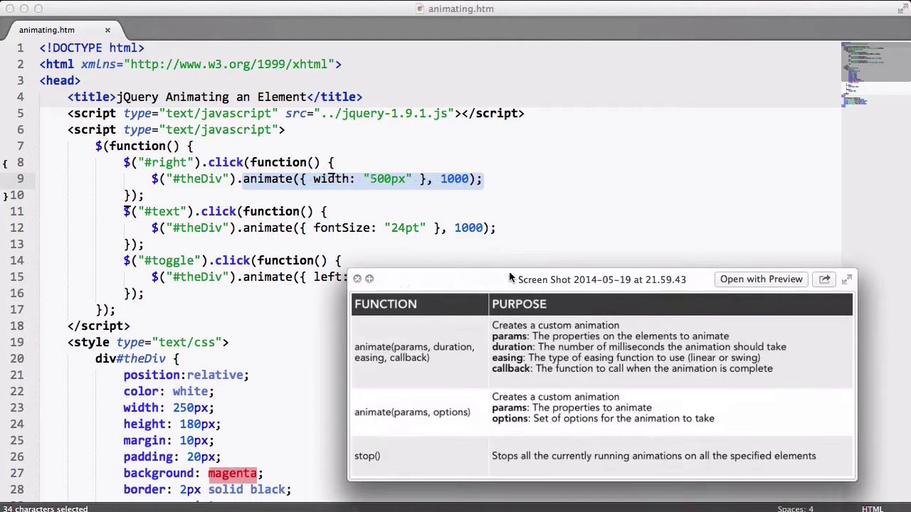
{"action": "key", "text": "space"}
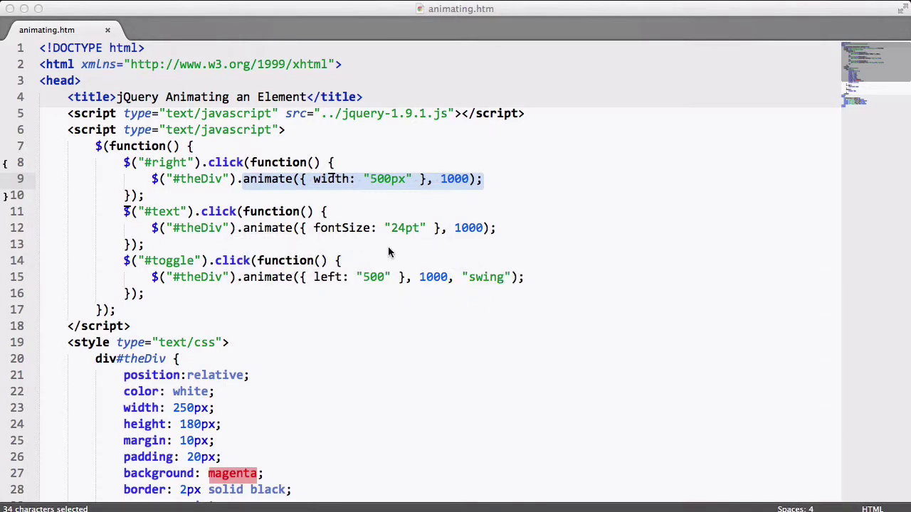
{"action": "left_click", "coordinate": [347, 264]}
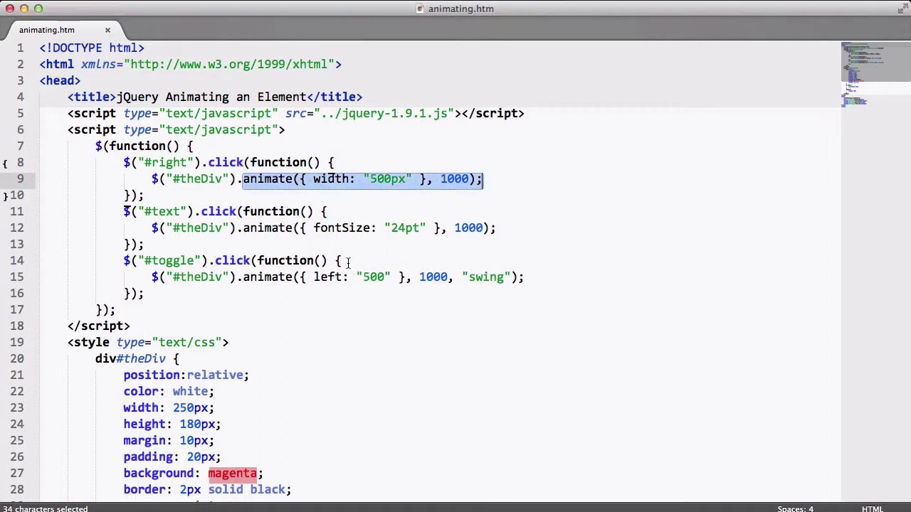
{"action": "key", "text": "super+s"}
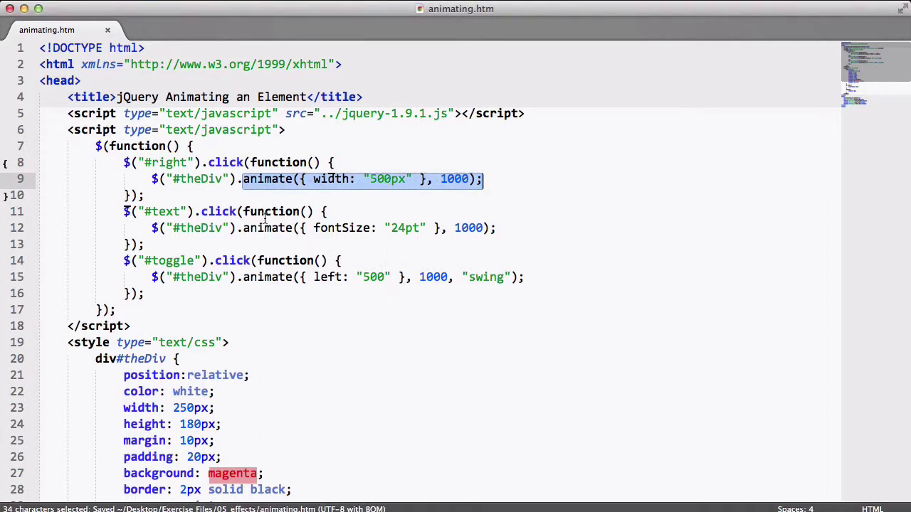
{"action": "left_click", "coordinate": [300, 296]}
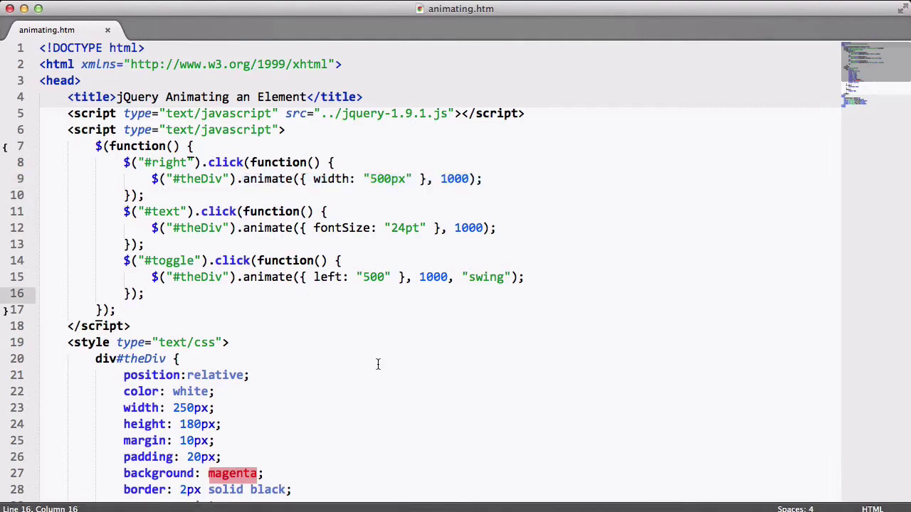
{"action": "key", "text": "ctrl+Up"}
- In the browser, run the updated Grow Right, Big Text and Move Div animations on the magenta box
{"action": "left_click", "coordinate": [315, 336]}
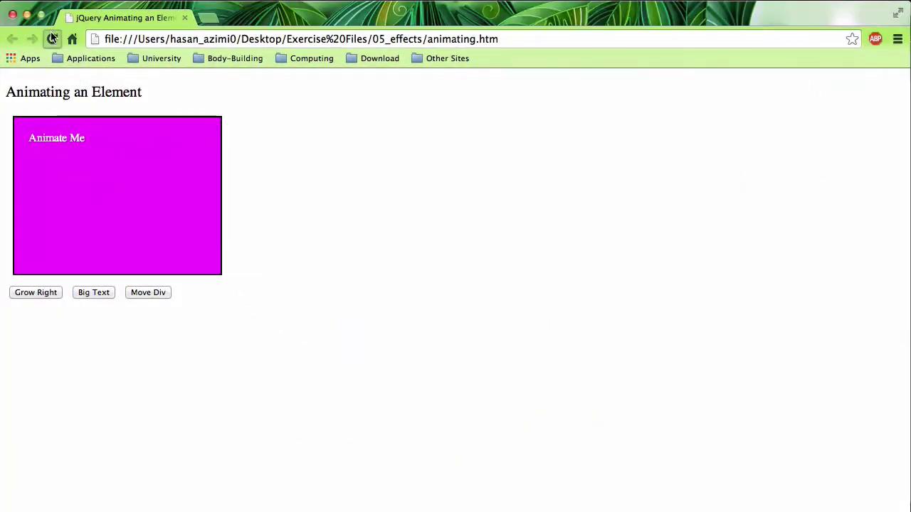
{"action": "left_click", "coordinate": [45, 293]}
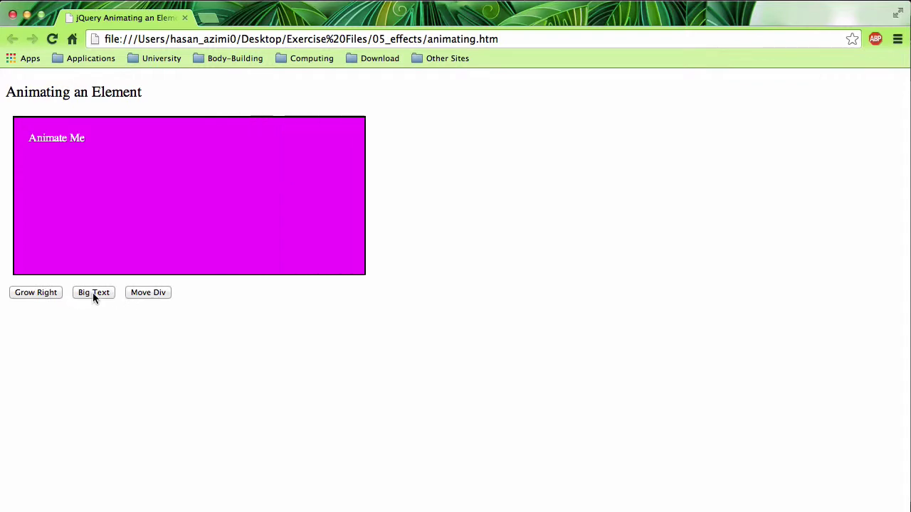
{"action": "left_click", "coordinate": [92, 293]}
{"action": "left_click", "coordinate": [147, 292]}
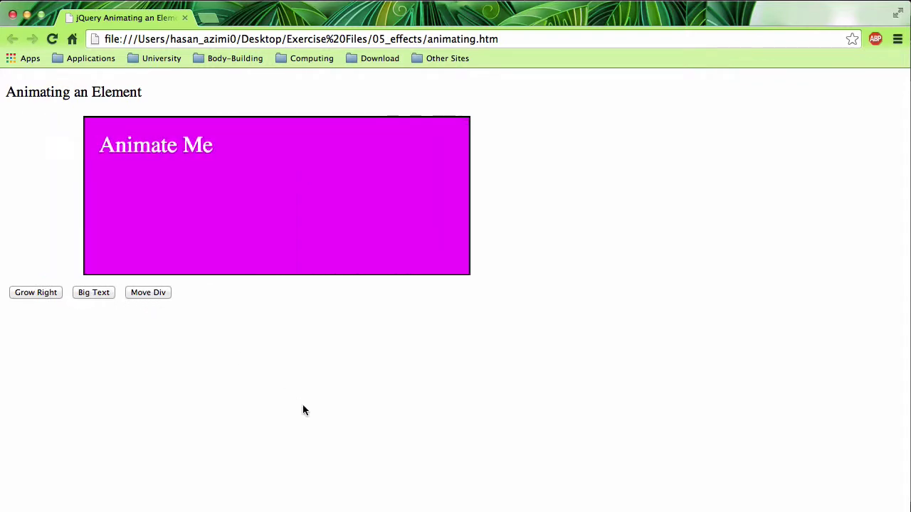